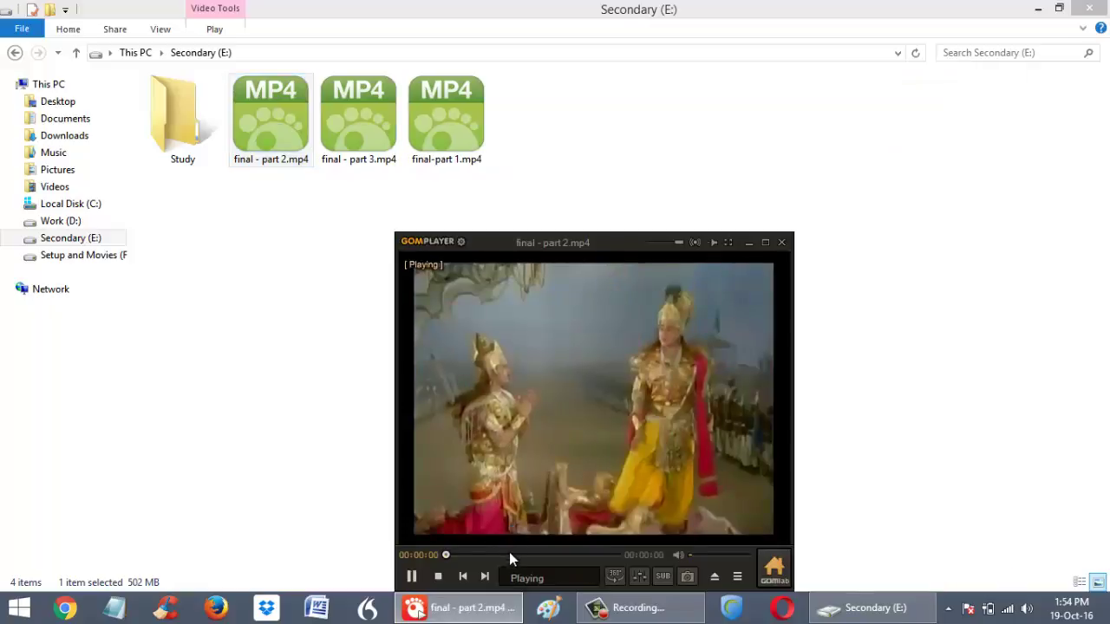
Step: Skim through final - part 2.mp4, final - part 3.mp4 and final-part 1.mp4 at several playback points, and close the player
{"action": "left_click_drag", "start_coordinate": [509, 555], "coordinate": [545, 555]}
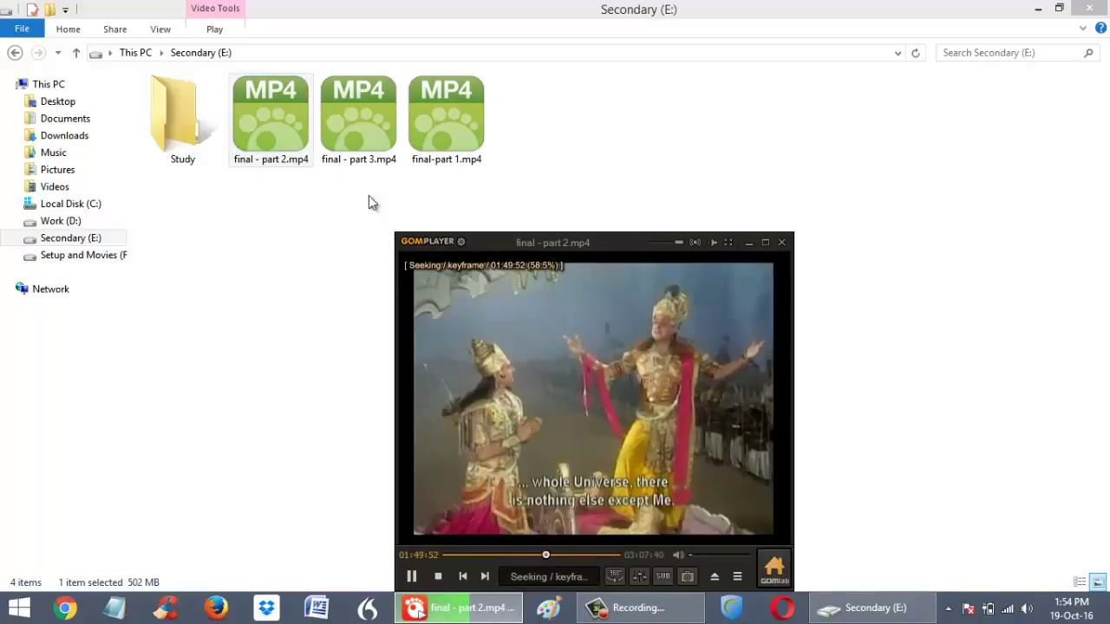
{"action": "double_click", "coordinate": [359, 127]}
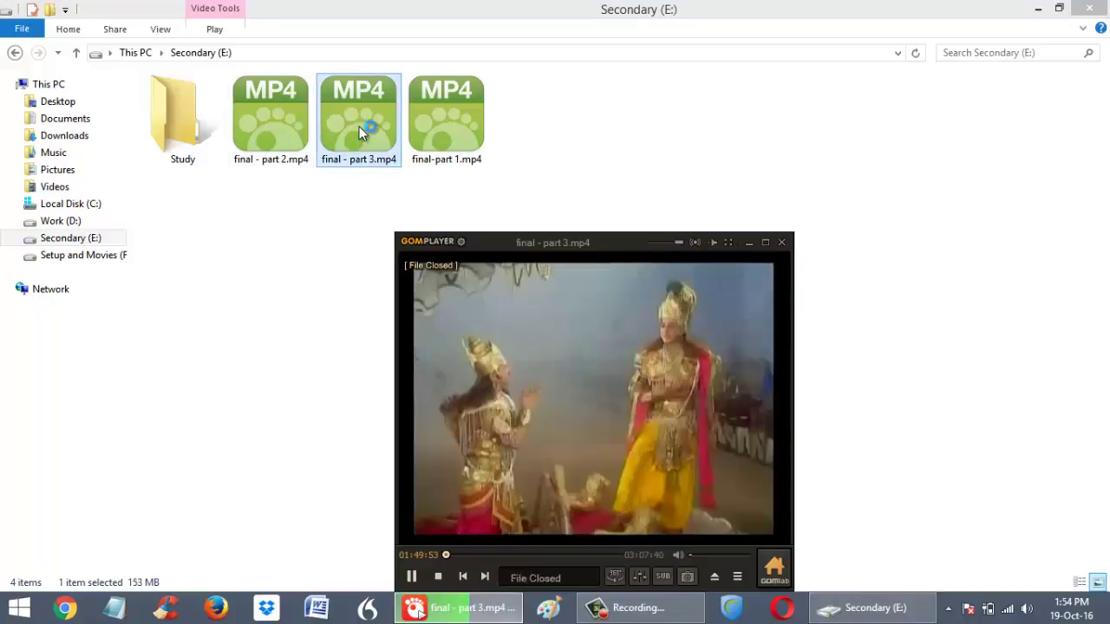
{"action": "left_click_drag", "start_coordinate": [503, 556], "coordinate": [584, 559]}
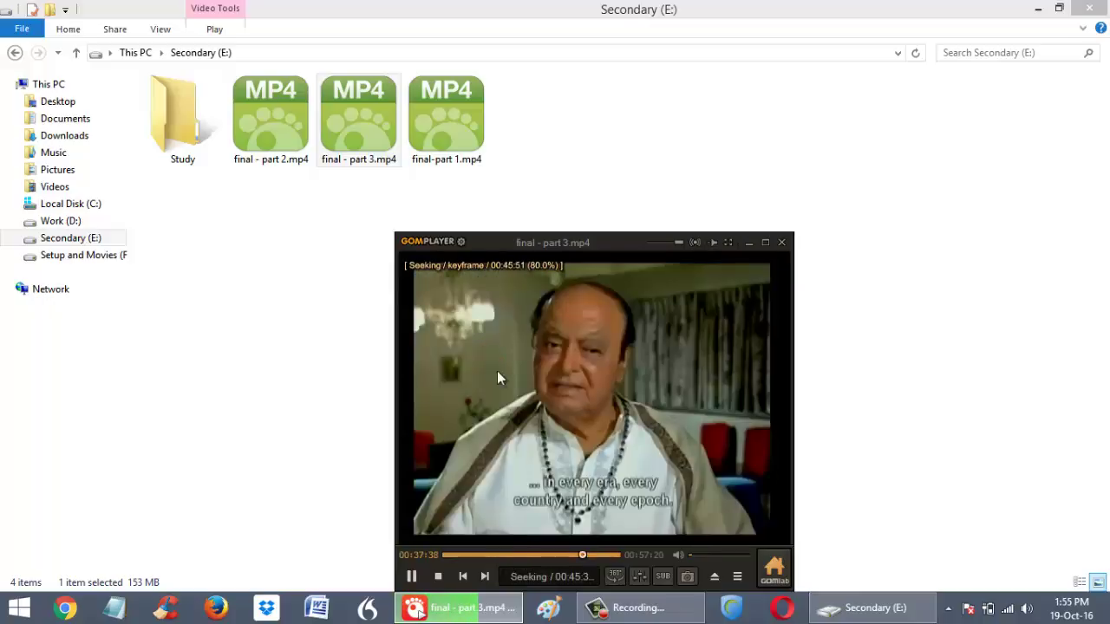
{"action": "double_click", "coordinate": [442, 115]}
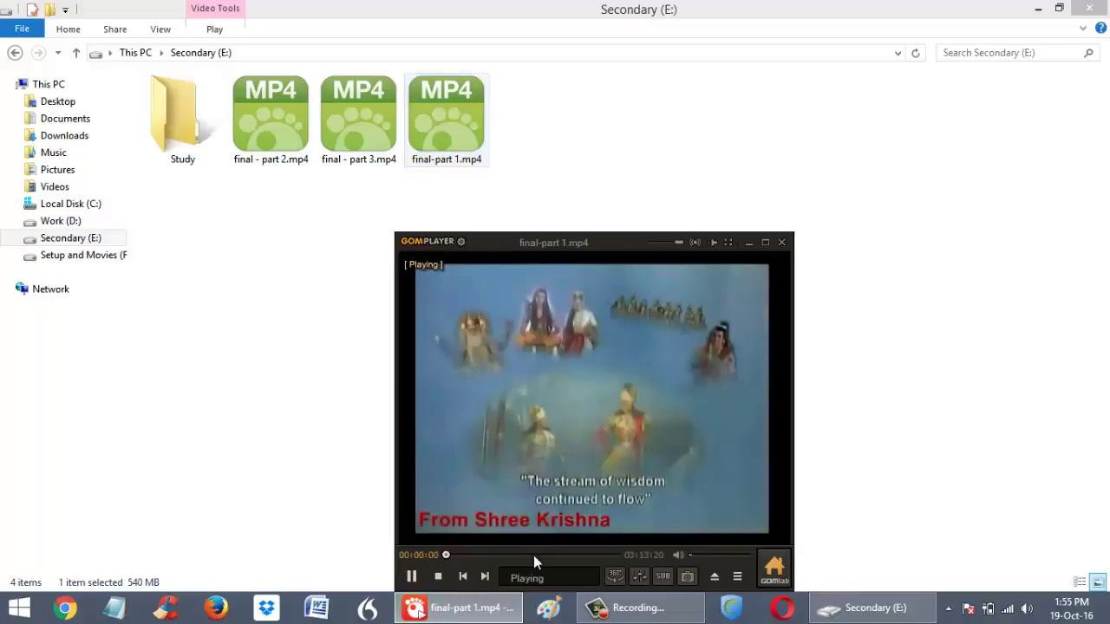
{"action": "left_click", "coordinate": [469, 555]}
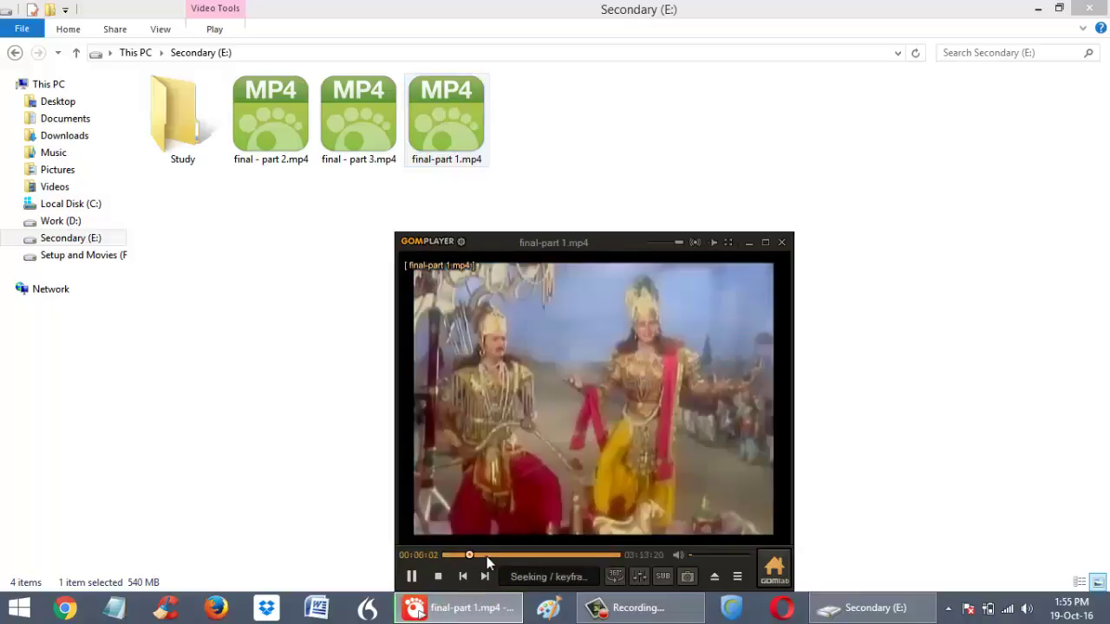
{"action": "left_click", "coordinate": [539, 555]}
{"action": "left_click", "coordinate": [565, 555]}
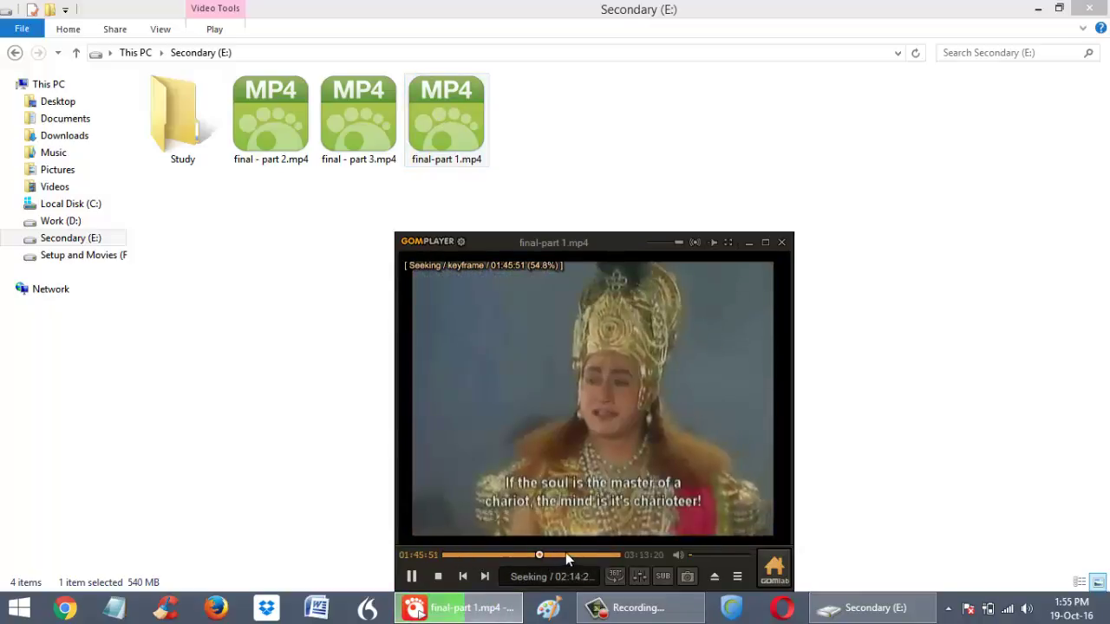
{"action": "left_click", "coordinate": [606, 555]}
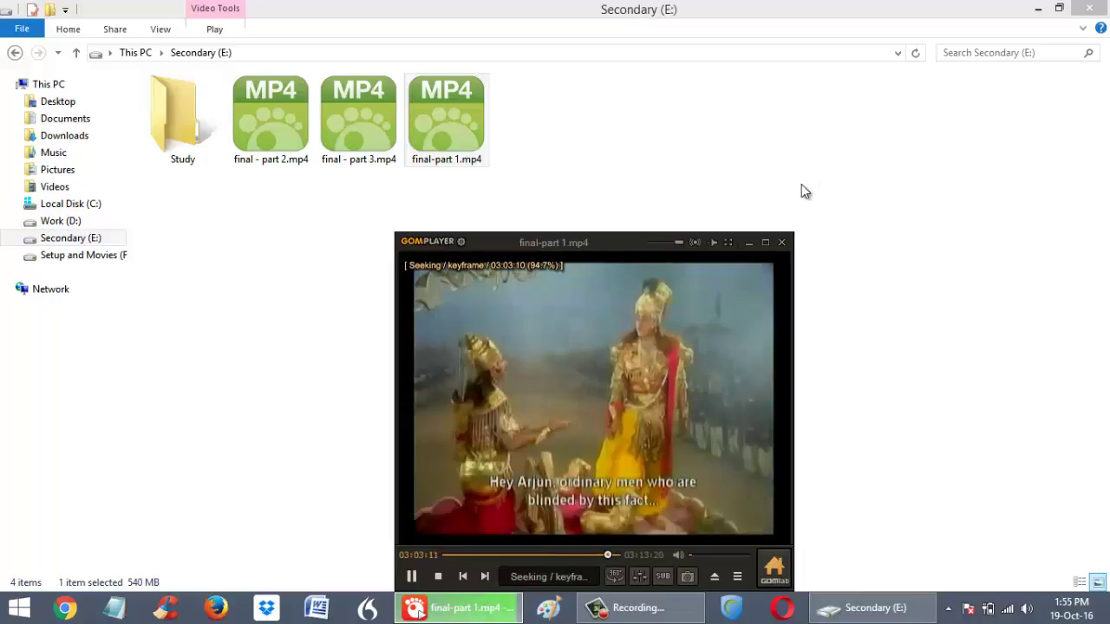
{"action": "left_click", "coordinate": [781, 243]}
Step: Permanently delete the three final part MP4 files from the Secondary (E:) drive and refresh the folder
{"action": "left_click", "coordinate": [529, 348]}
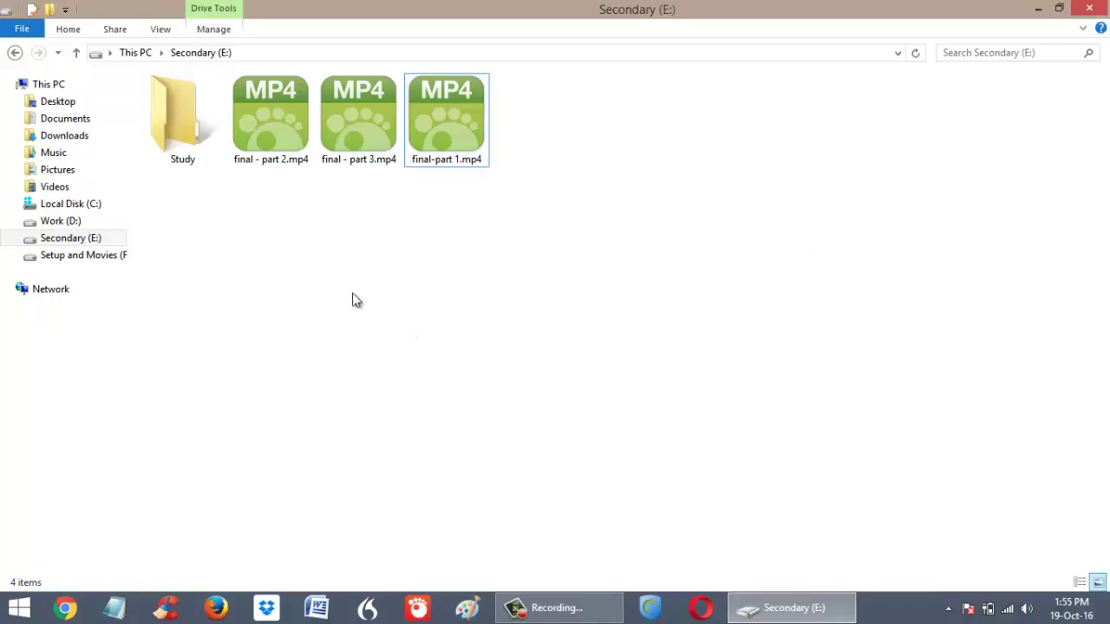
{"action": "left_click_drag", "start_coordinate": [257, 251], "coordinate": [479, 123]}
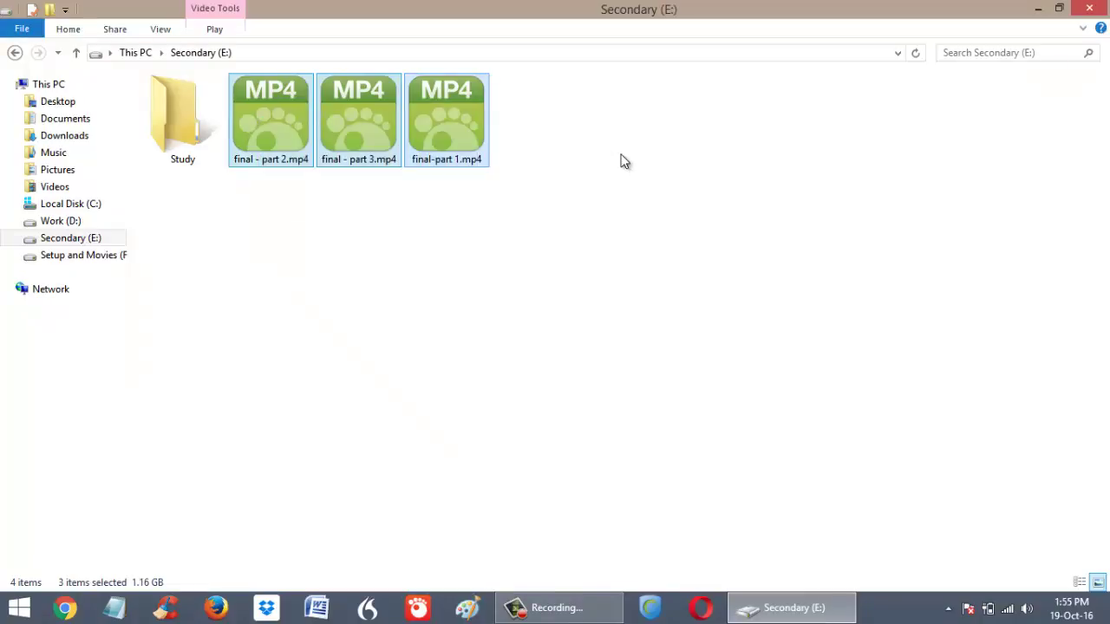
{"action": "key", "text": "shift+Delete"}
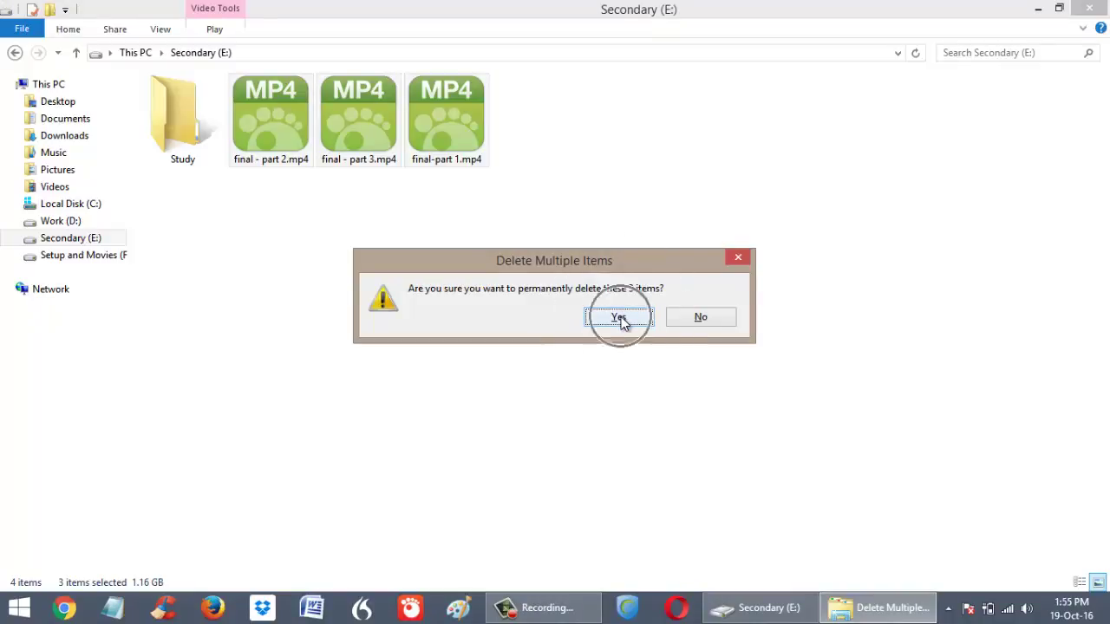
{"action": "left_click", "coordinate": [618, 317]}
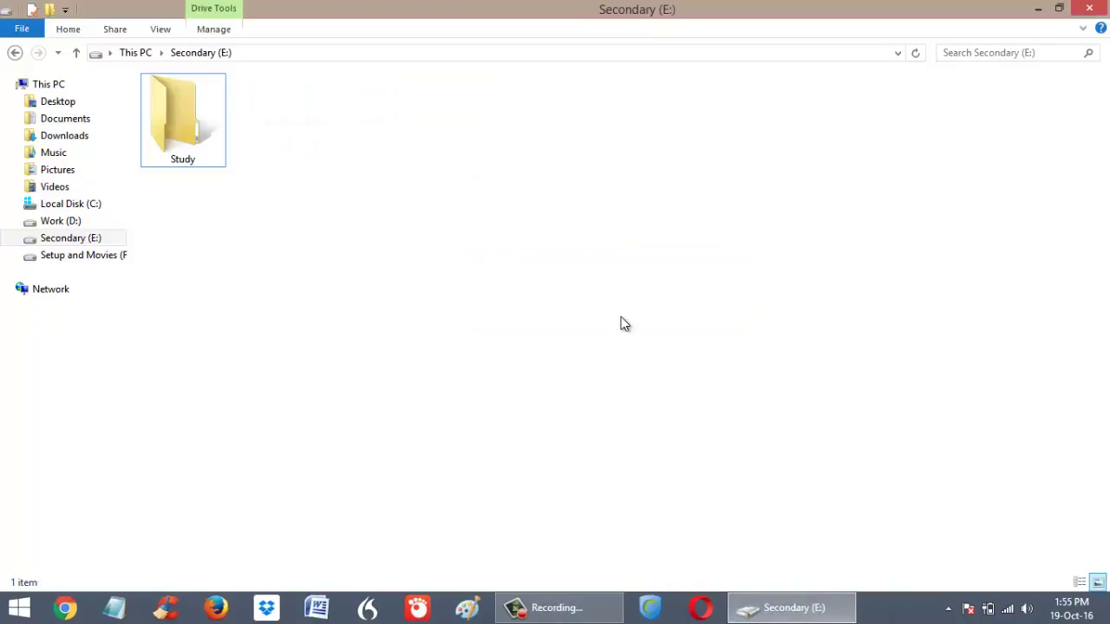
{"action": "right_click", "coordinate": [560, 253]}
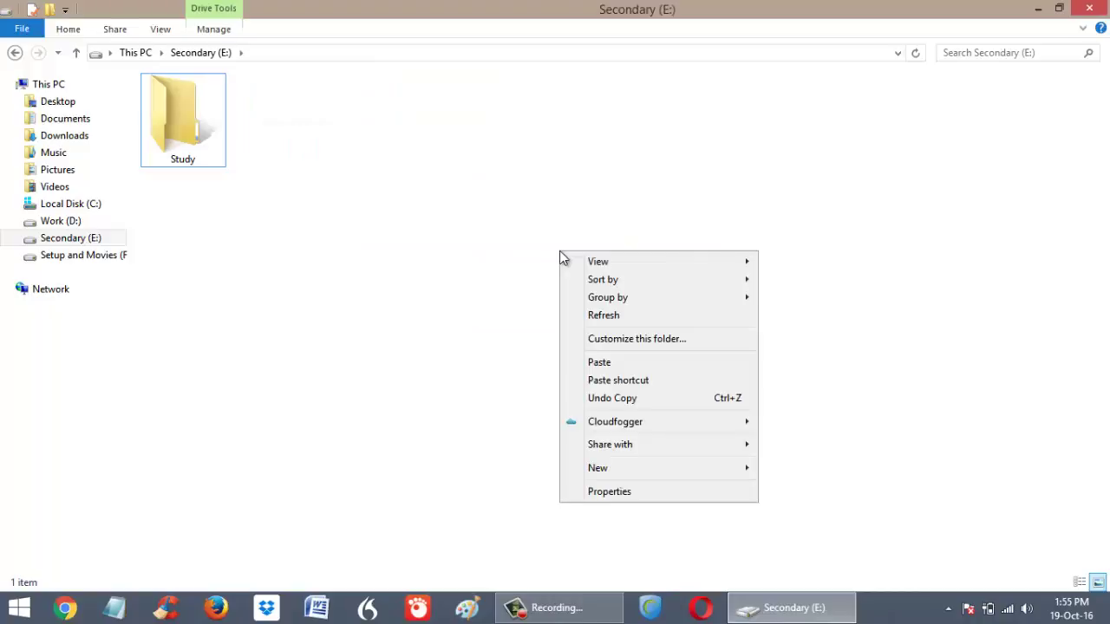
{"action": "left_click", "coordinate": [614, 315]}
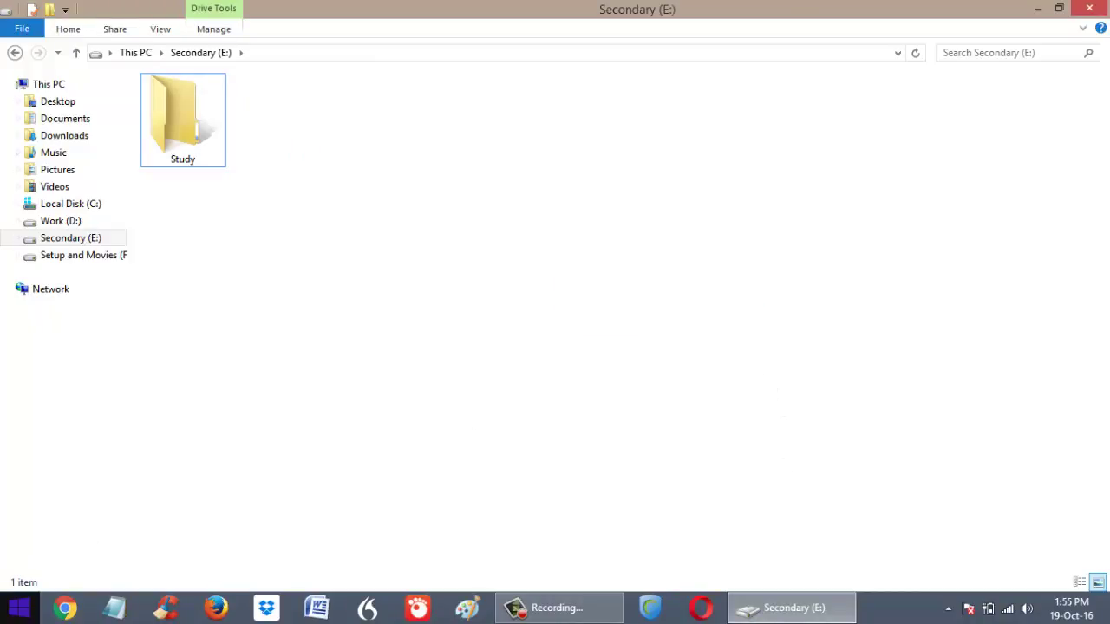
Step: Launch Disk Drill, dismiss its software update offer and maximize the window
{"action": "left_click", "coordinate": [19, 607]}
{"action": "left_click", "coordinate": [640, 308]}
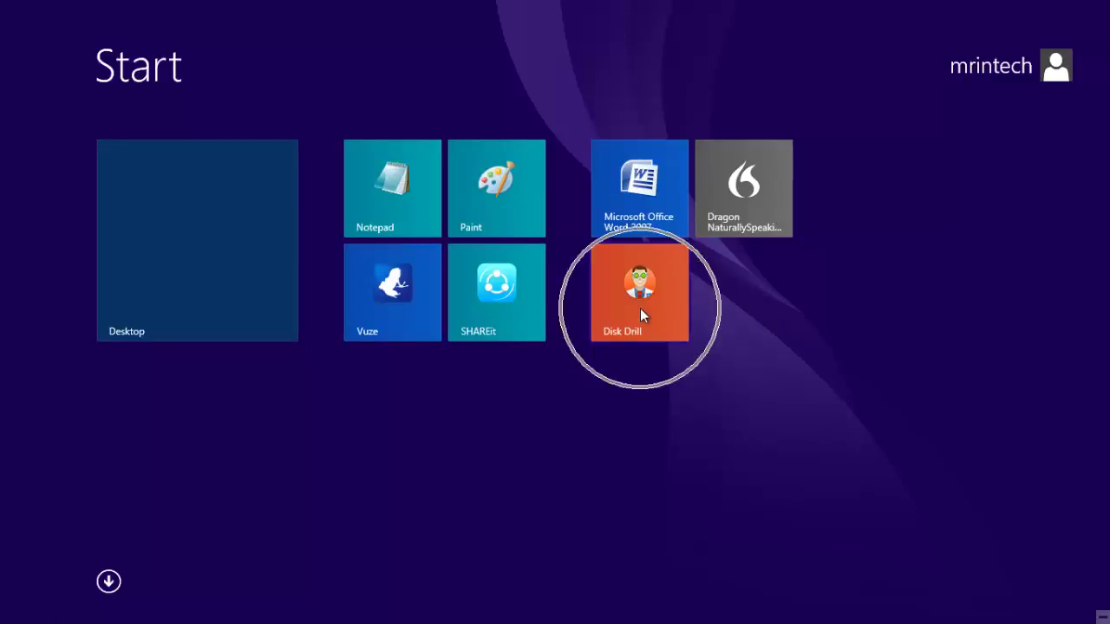
{"action": "left_click", "coordinate": [640, 308]}
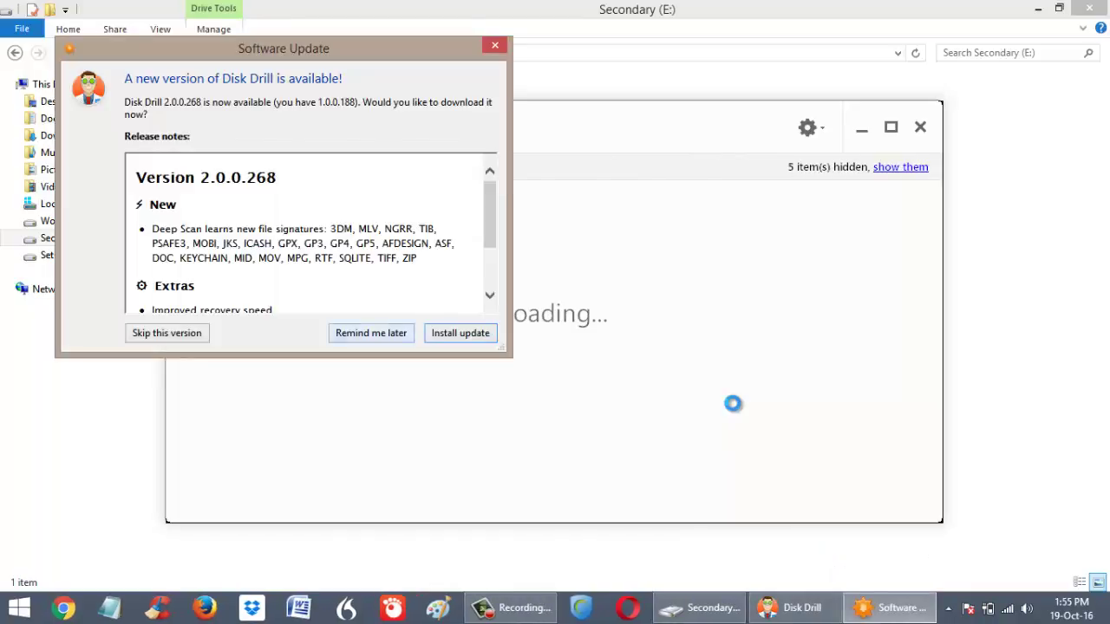
{"action": "key", "text": "Escape"}
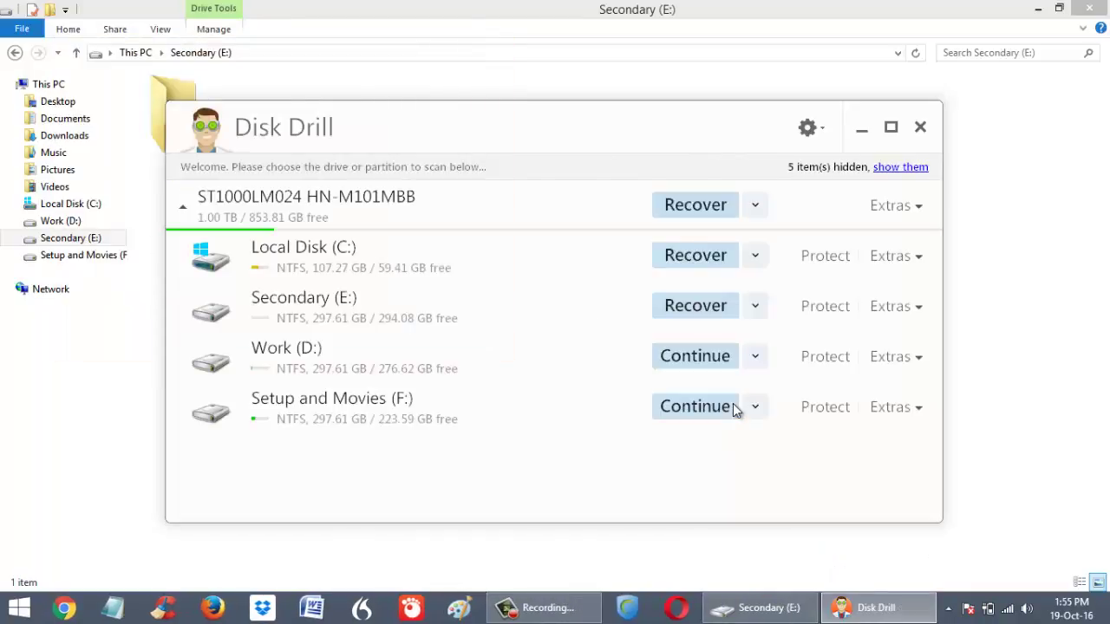
{"action": "key", "text": "super+Up"}
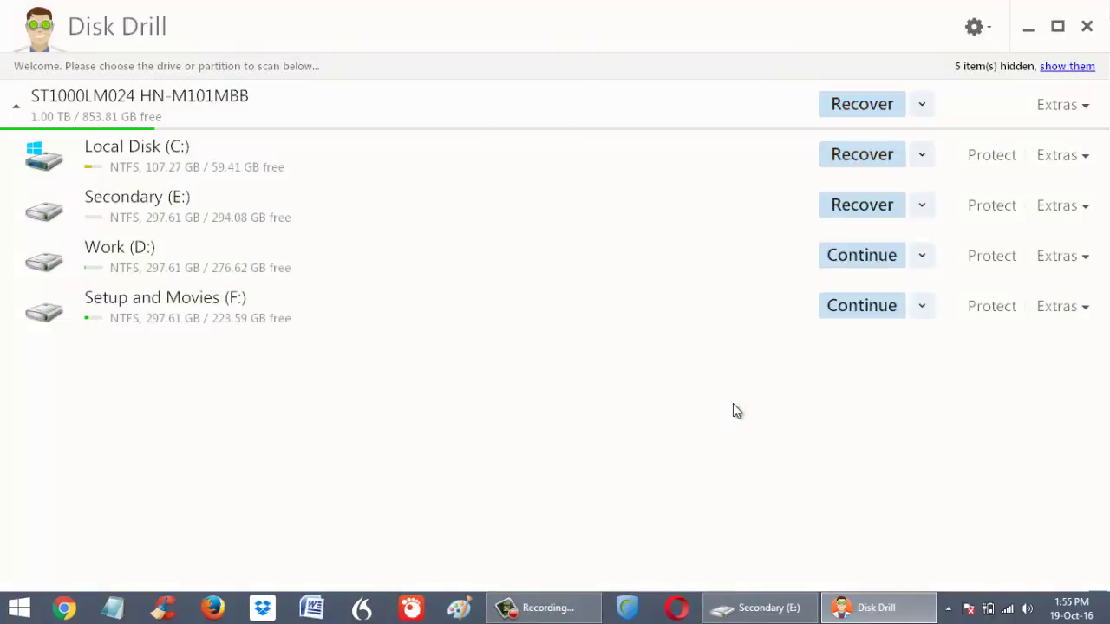
Step: Run a Quick Scan on the Secondary (E:) partition
{"action": "key", "text": "Tab"}
{"action": "key", "text": "Return"}
{"action": "key", "text": "Down"}
{"action": "key", "text": "Down"}
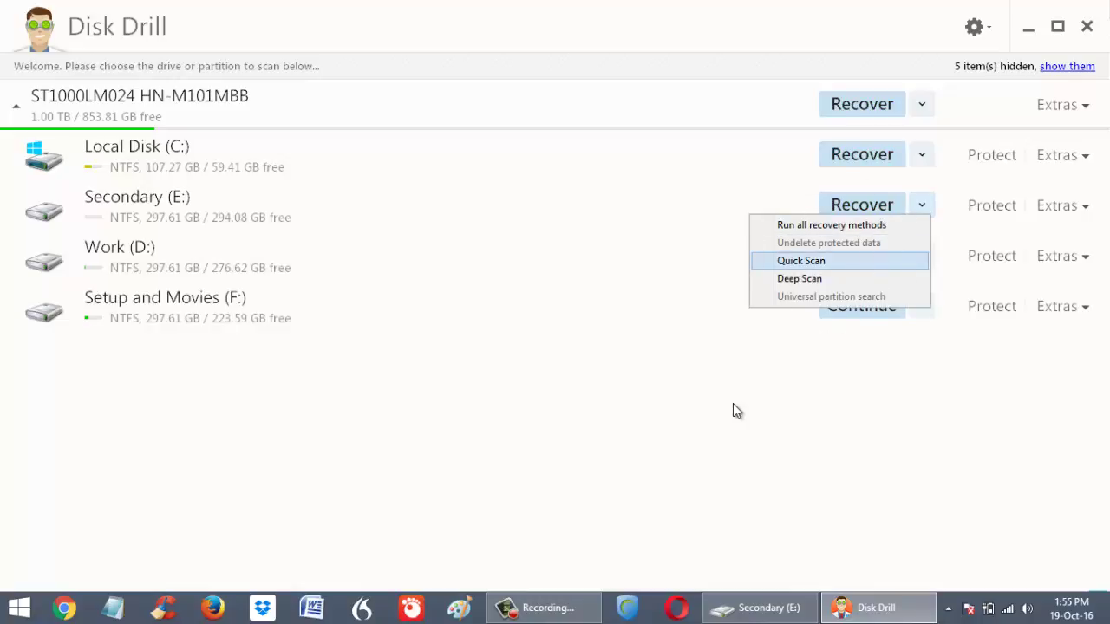
{"action": "key", "text": "Return"}
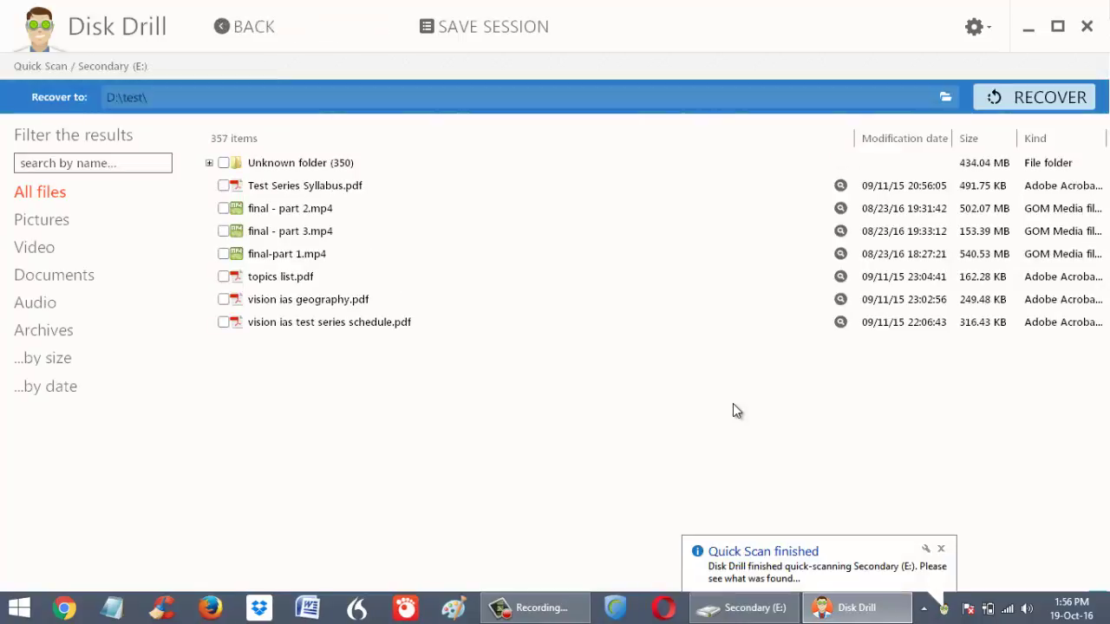
Step: Filter the scan results to show only Video files
{"action": "key", "text": "Up"}
{"action": "key", "text": "Up"}
{"action": "key", "text": "Up"}
{"action": "key", "text": "Up"}
{"action": "key", "text": "Up"}
{"action": "key", "text": "Up"}
{"action": "key", "text": "Return"}
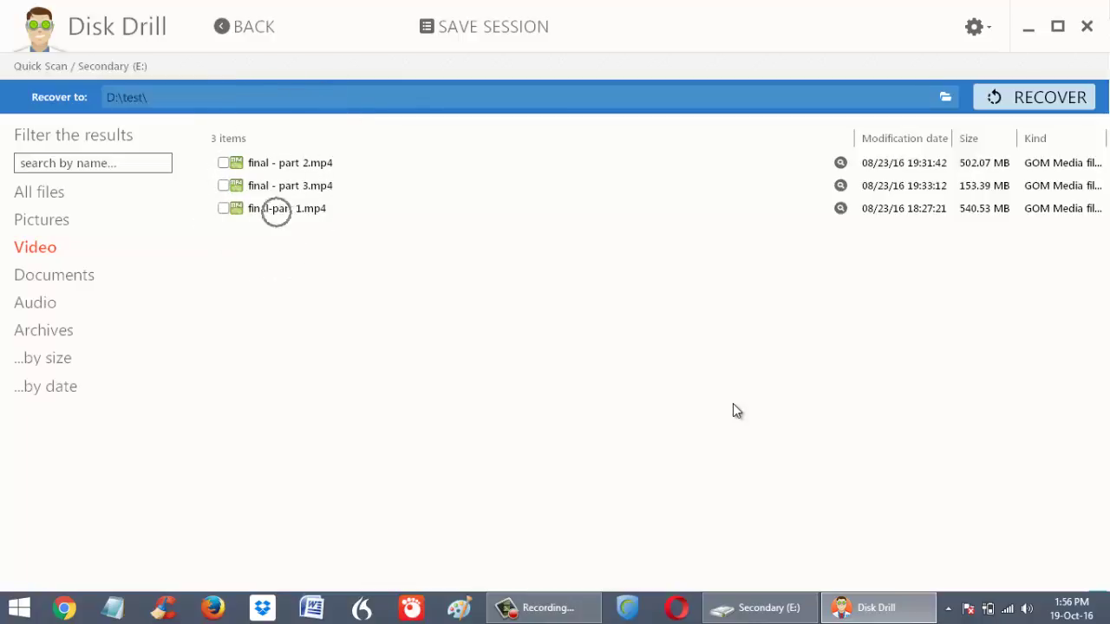
Step: Mark all three final part MP4 files and recover them to D:\test\, accepting the same-disk recovery and closing the completion notice
{"action": "key", "text": "space"}
{"action": "key", "text": "Down"}
{"action": "key", "text": "space"}
{"action": "key", "text": "Down"}
{"action": "key", "text": "space"}
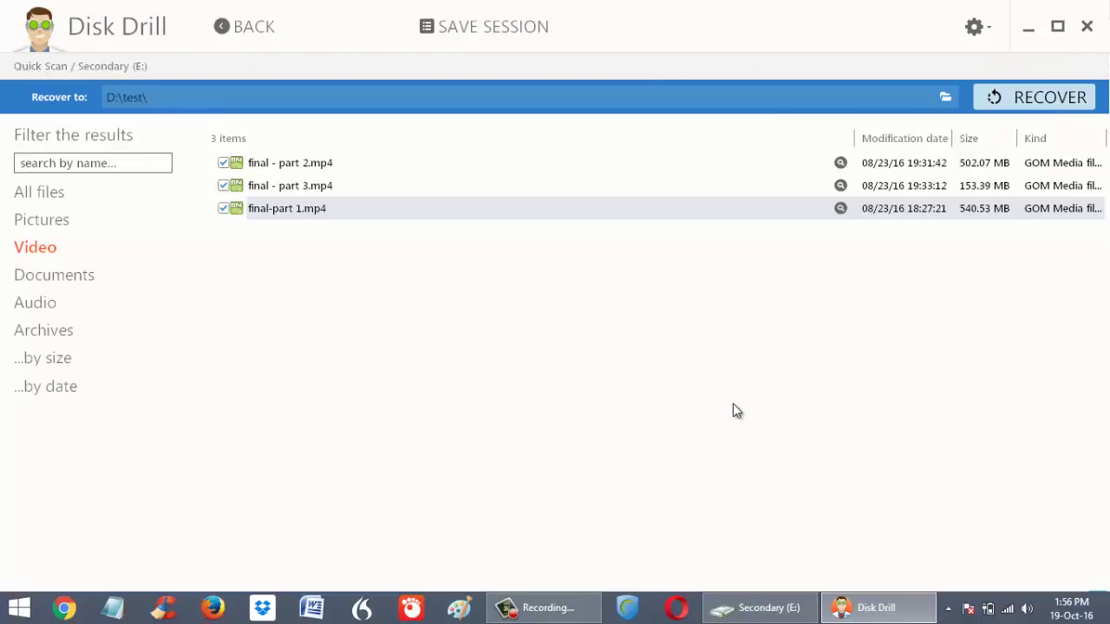
{"action": "key", "text": "Return"}
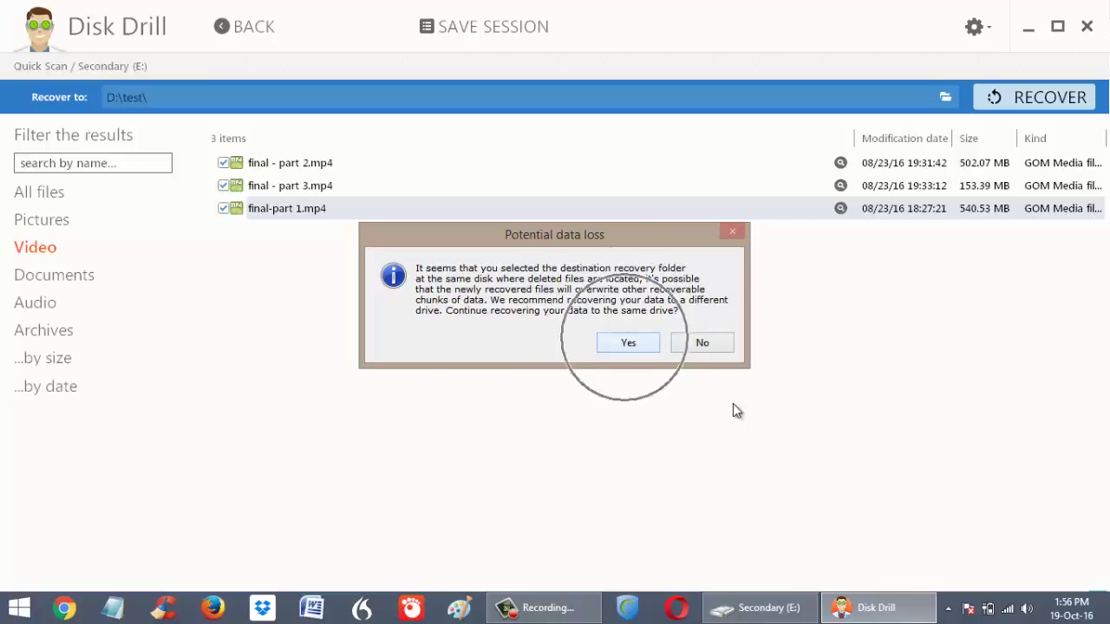
{"action": "key", "text": "Return"}
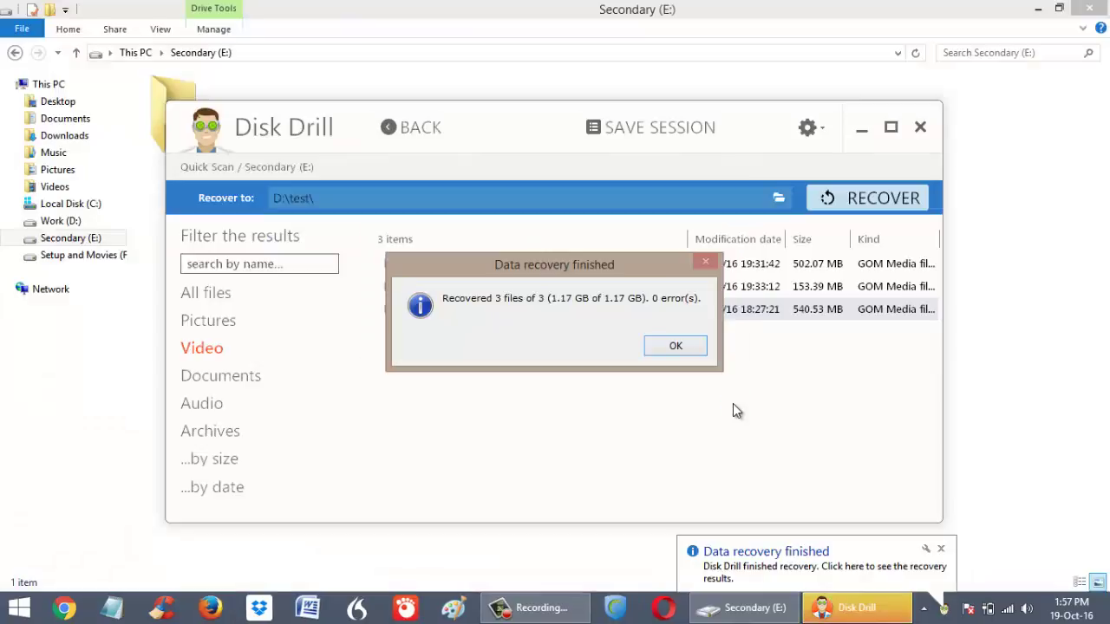
{"action": "key", "text": "Return"}
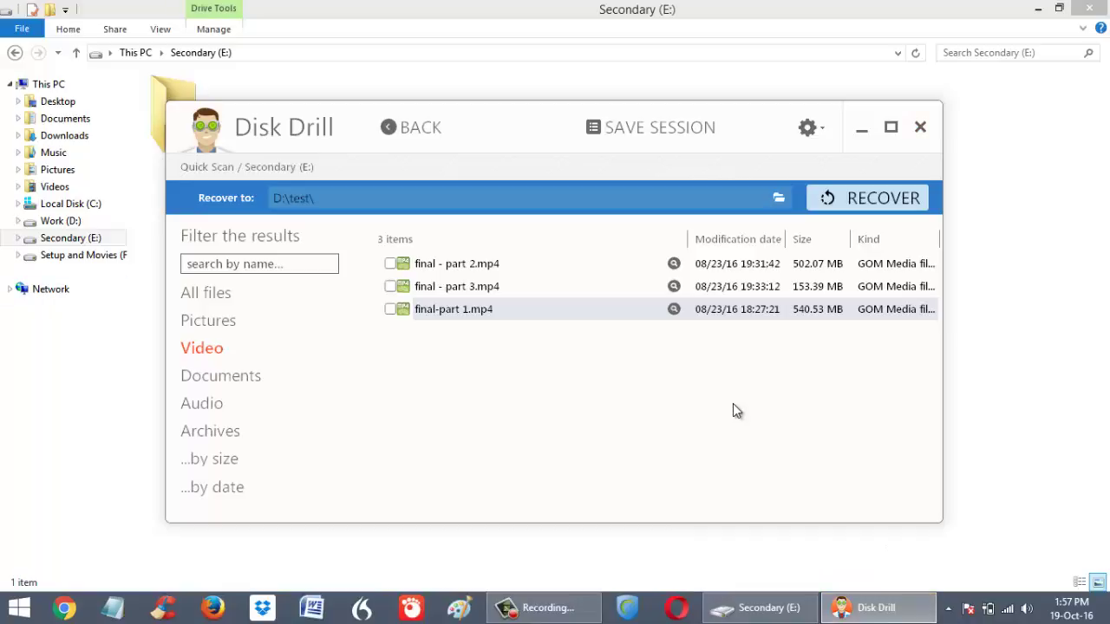
Step: Switch to File Explorer and open the test folder on the Work (D:) drive
{"action": "left_click", "coordinate": [129, 389]}
{"action": "left_click", "coordinate": [70, 221]}
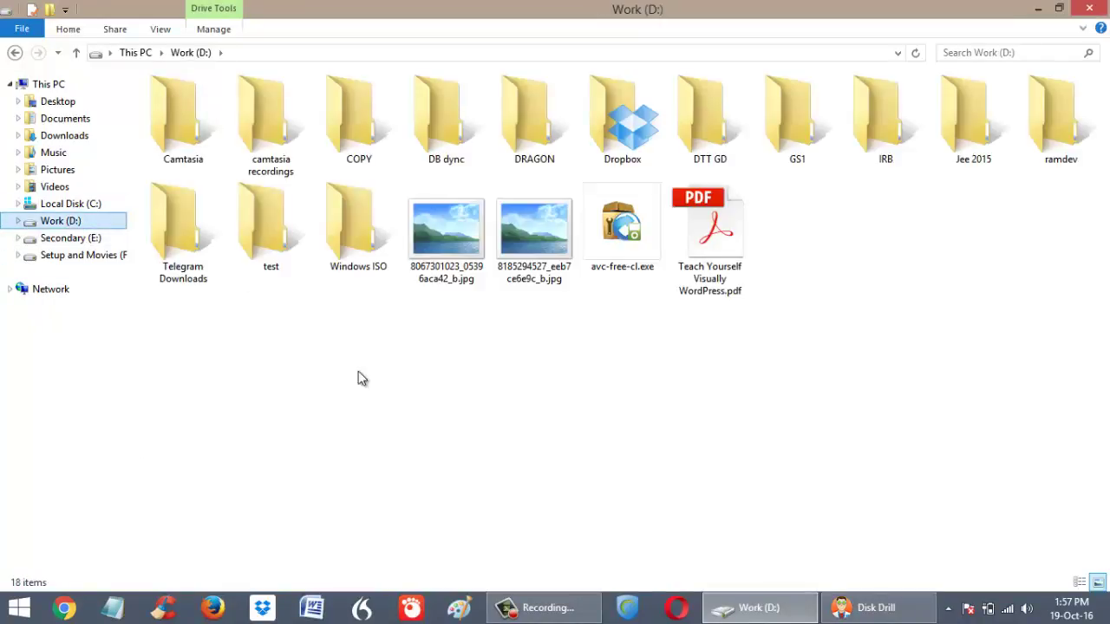
{"action": "double_click", "coordinate": [274, 232]}
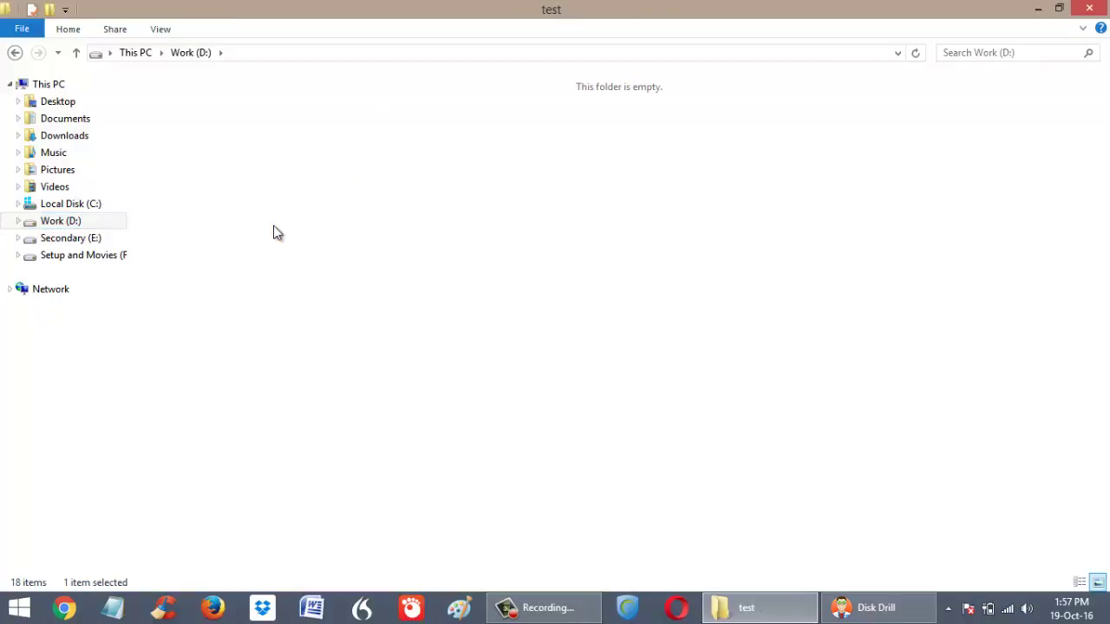
Step: Play each recovered MP4 in the test folder, skipping ahead to check playback, and close the player
{"action": "left_click", "coordinate": [190, 154]}
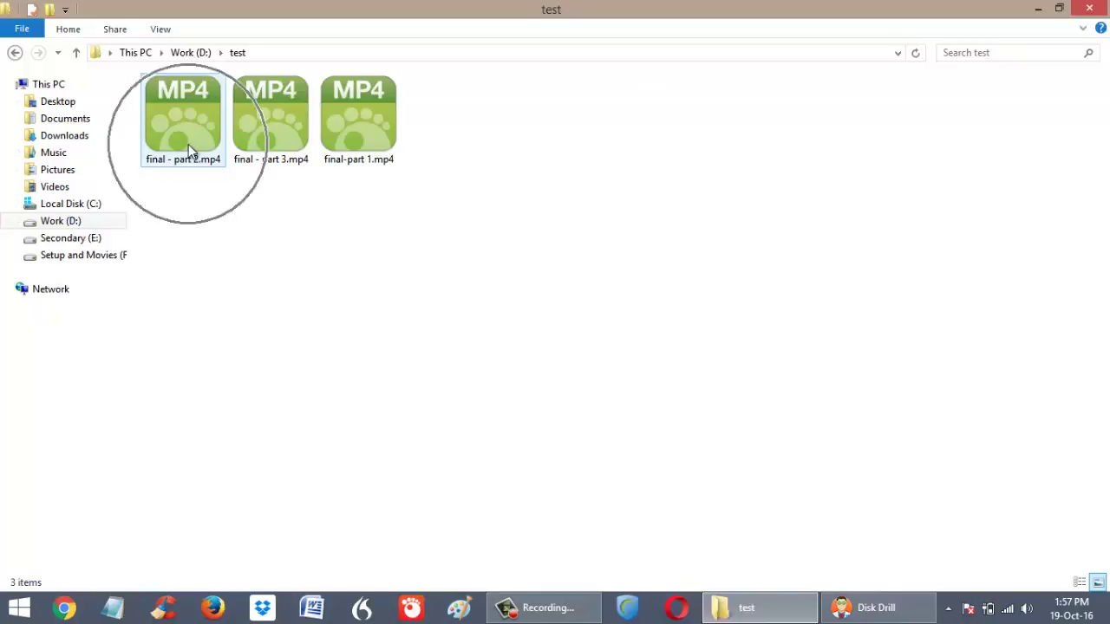
{"action": "left_click", "coordinate": [190, 153]}
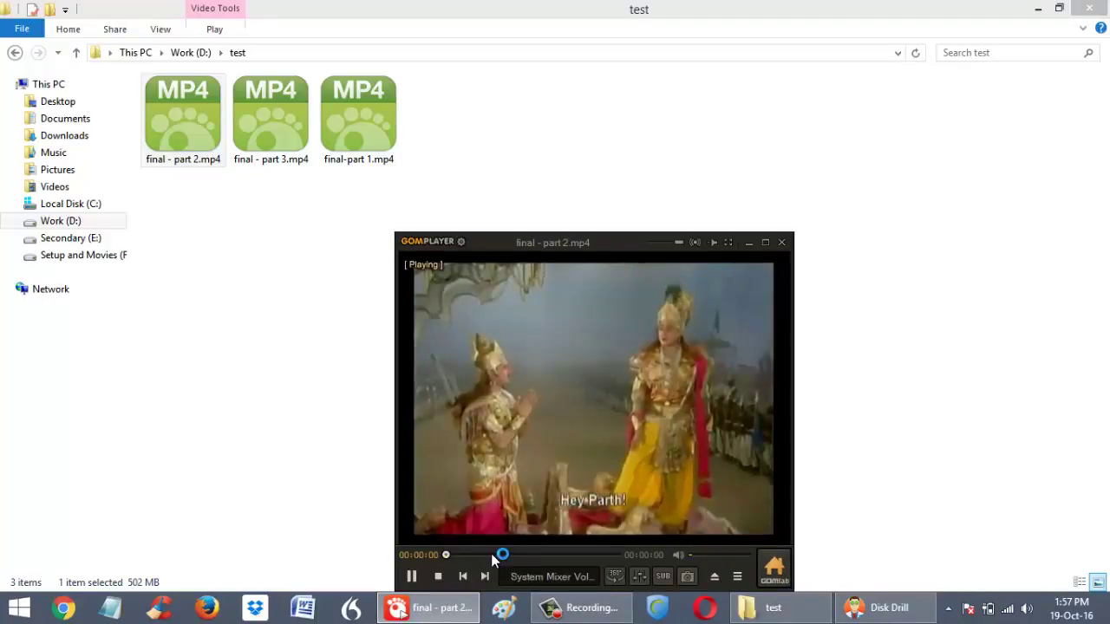
{"action": "left_click_drag", "start_coordinate": [491, 553], "coordinate": [573, 551]}
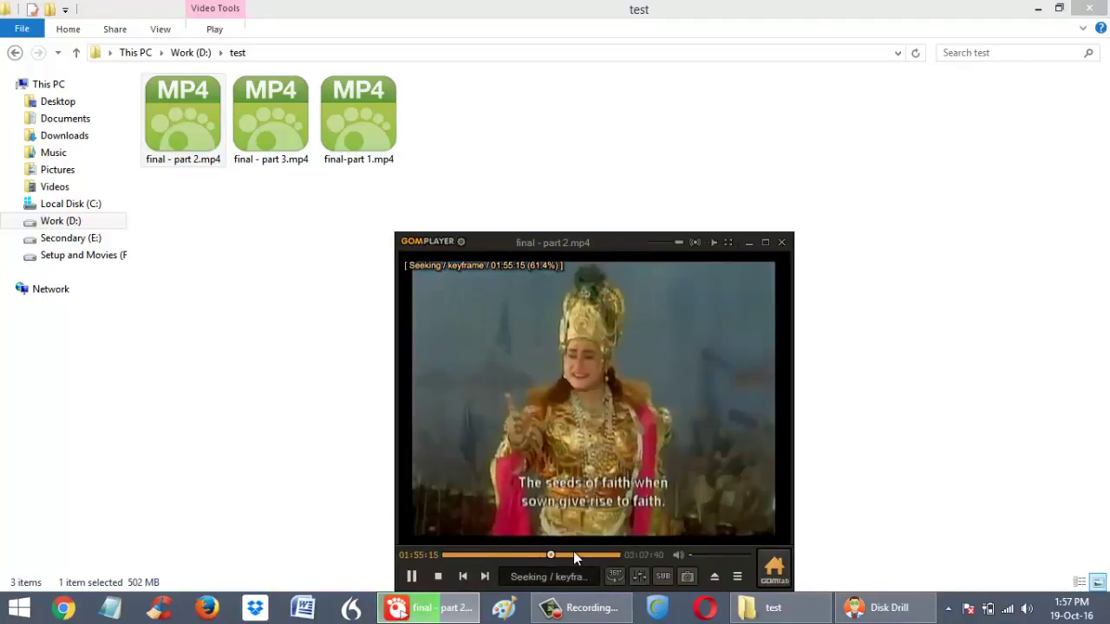
{"action": "left_click", "coordinate": [275, 114]}
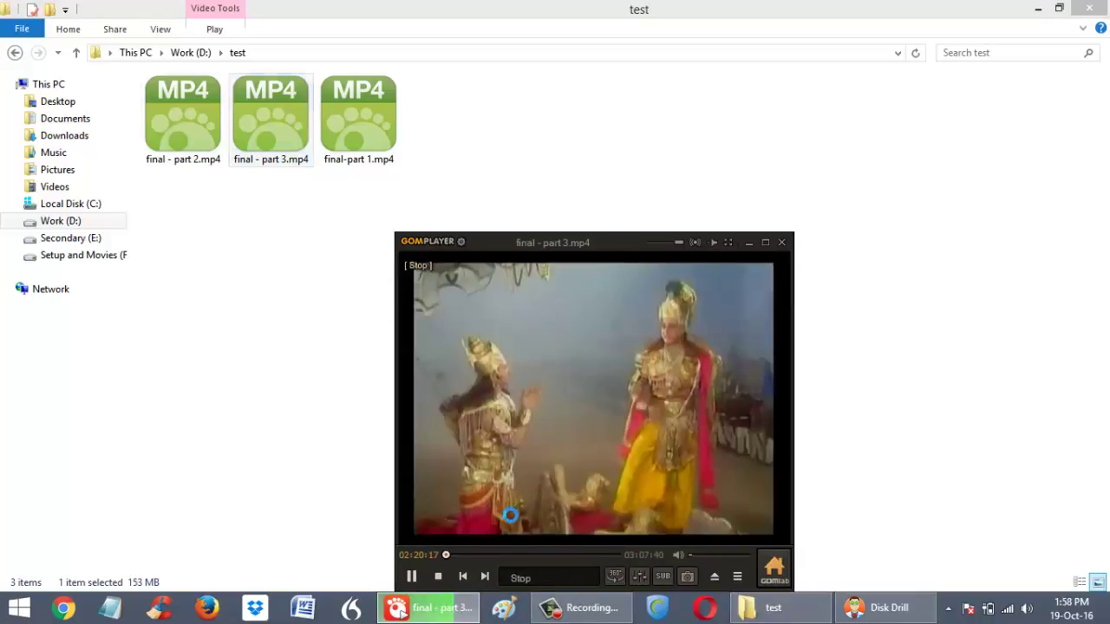
{"action": "left_click_drag", "start_coordinate": [486, 555], "coordinate": [604, 564]}
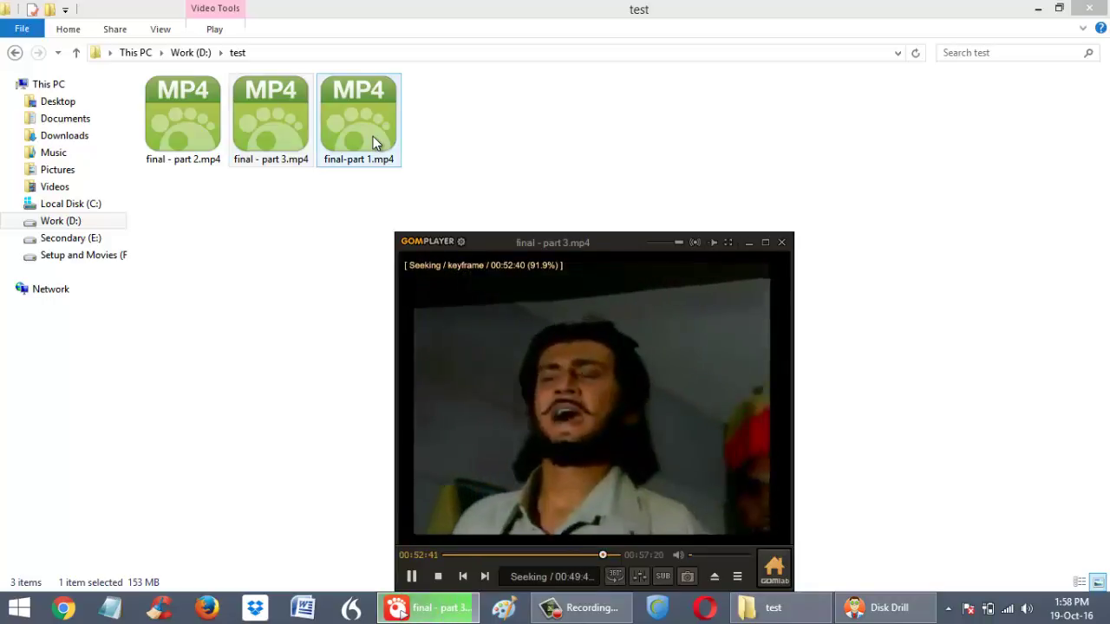
{"action": "double_click", "coordinate": [373, 139]}
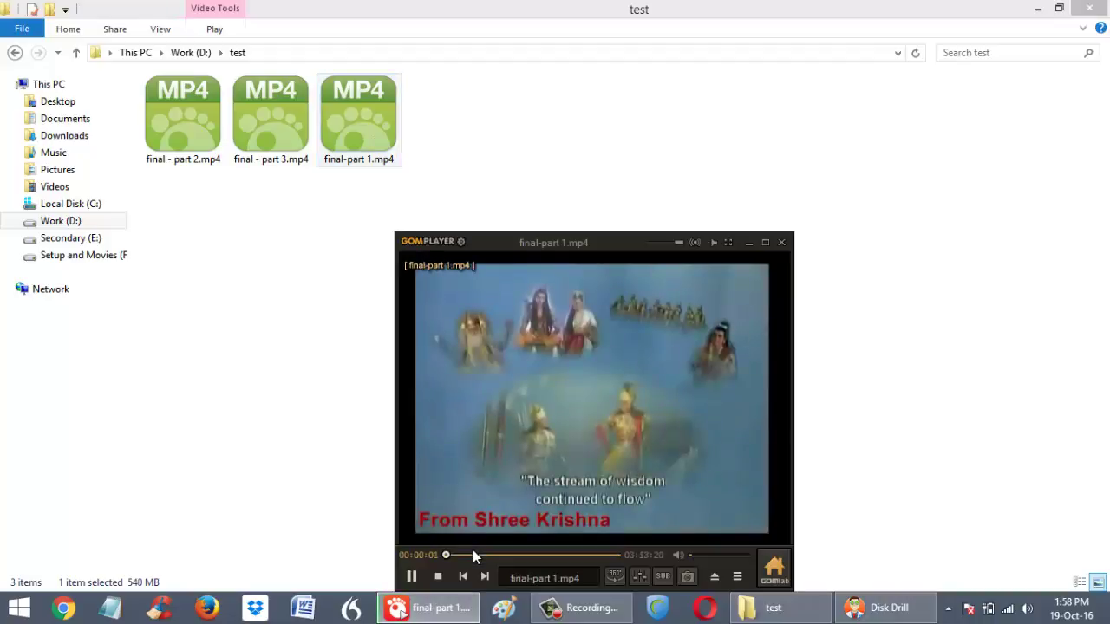
{"action": "left_click", "coordinate": [473, 554]}
{"action": "left_click_drag", "start_coordinate": [497, 556], "coordinate": [600, 553]}
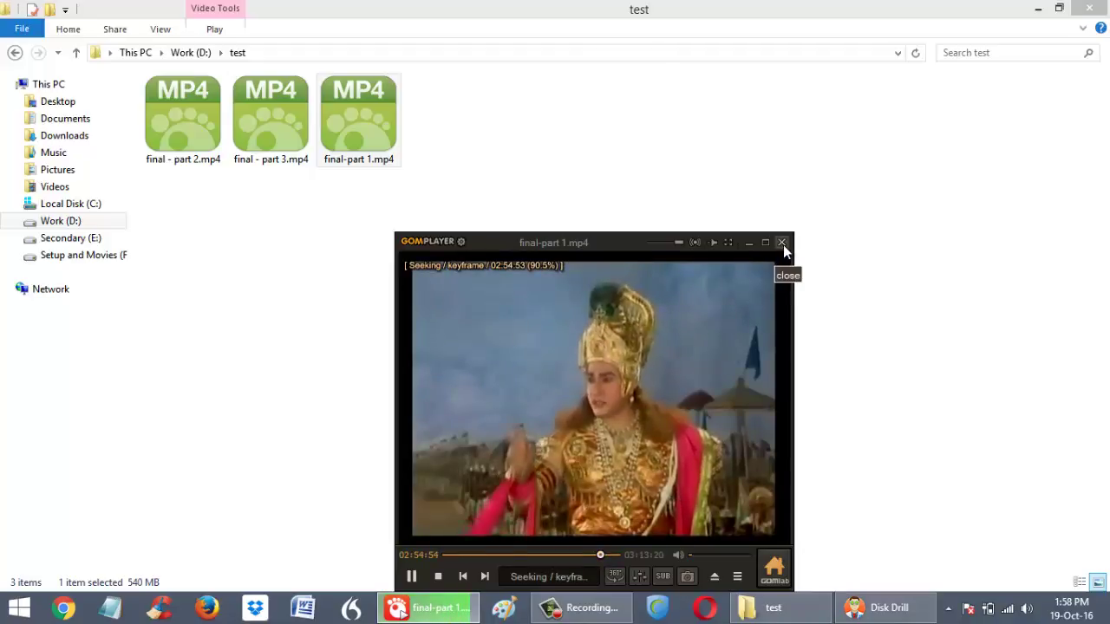
{"action": "left_click", "coordinate": [782, 242]}
Step: Switch back to Disk Drill and maximize its window
{"action": "left_click", "coordinate": [882, 614]}
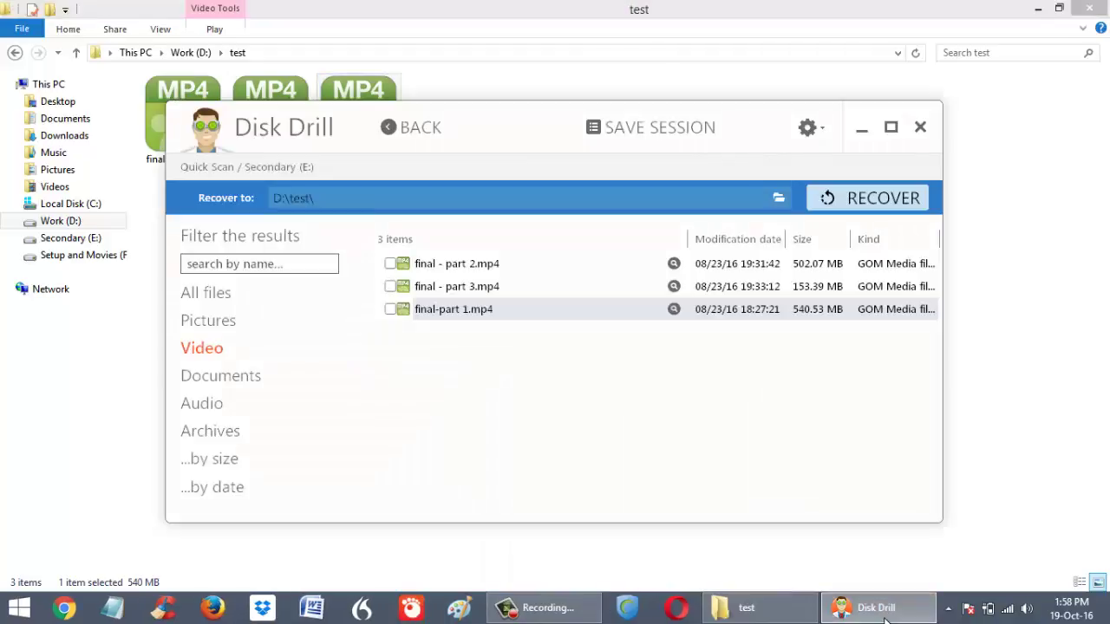
{"action": "key", "text": "super+Up"}
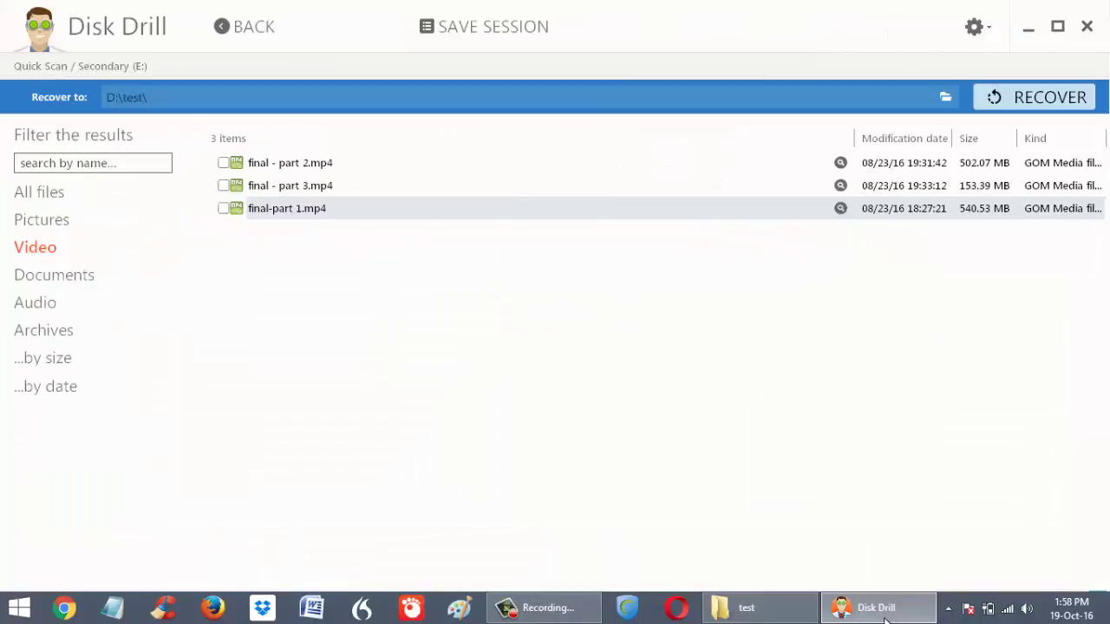